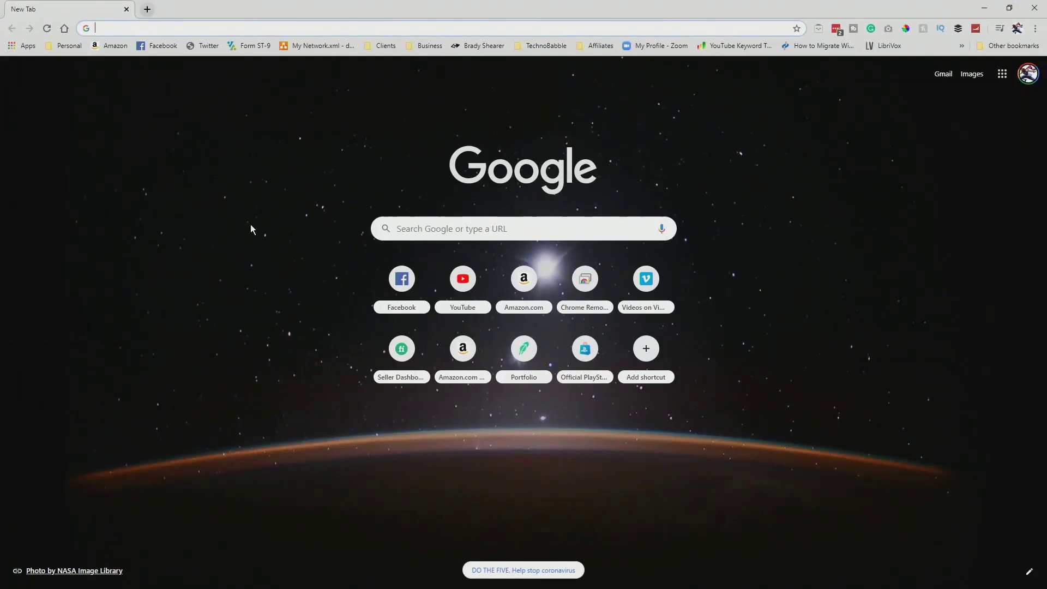
- Load play.google.com and go to the store's Apps section
{"action": "type", "text": "play"}
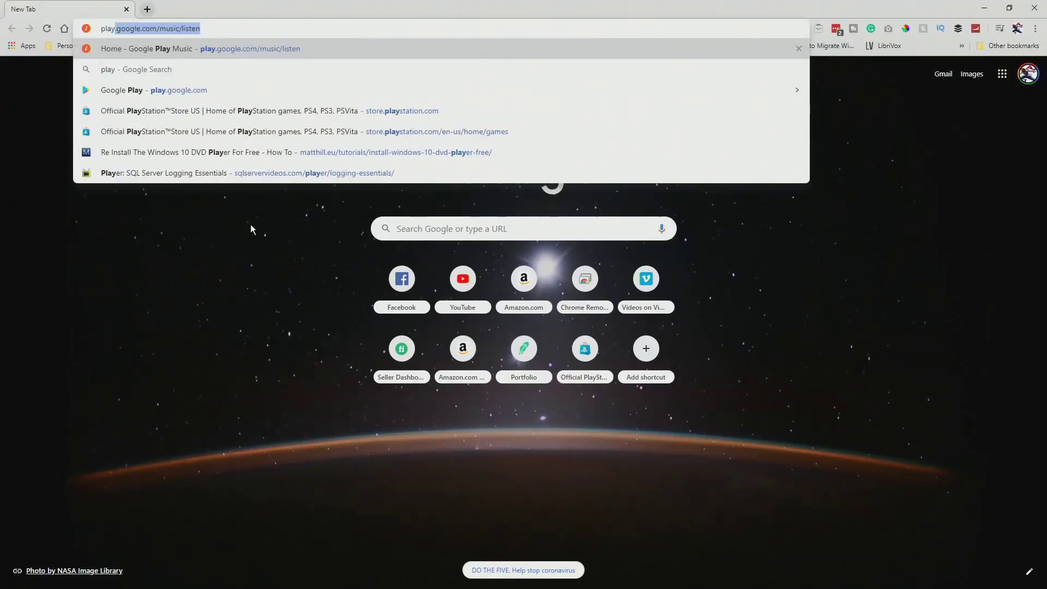
{"action": "type", "text": ".google.com/mu"}
{"action": "key", "text": "BackSpace"}
{"action": "key", "text": "BackSpace"}
{"action": "key", "text": "BackSpace"}
{"action": "key", "text": "Return"}
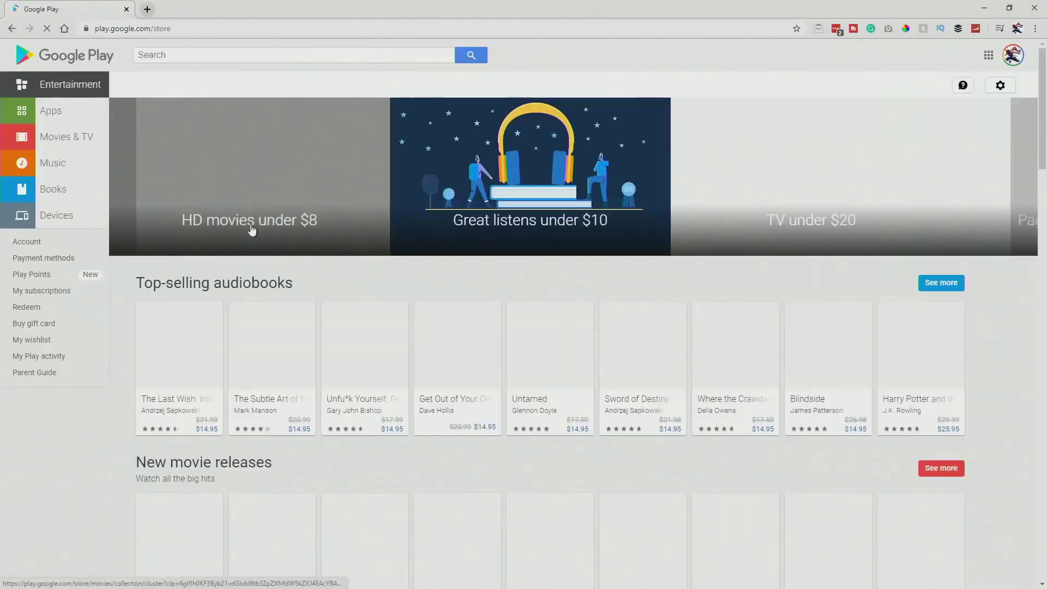
{"action": "left_click", "coordinate": [48, 111]}
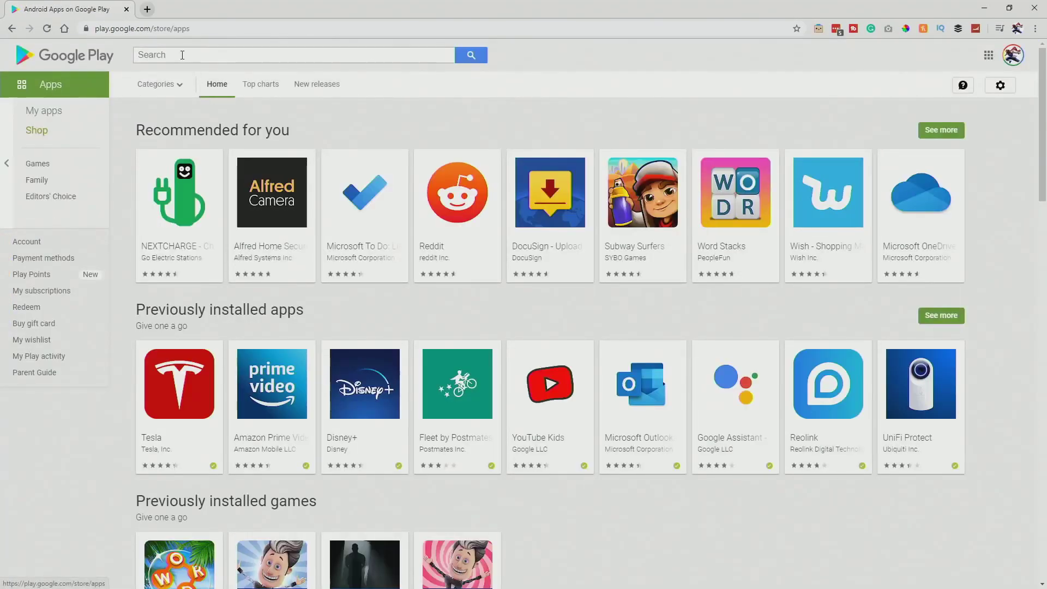
- Search the Play Store for 'ip cam' and open the IP Webcam app
{"action": "left_click", "coordinate": [181, 54]}
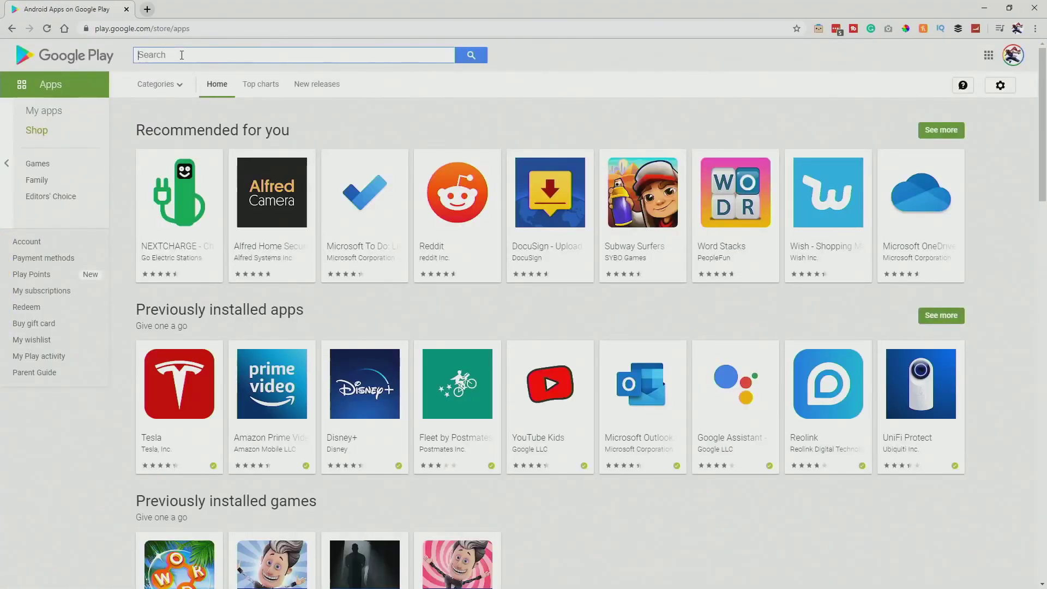
{"action": "type", "text": "ip cam"}
{"action": "key", "text": "Return"}
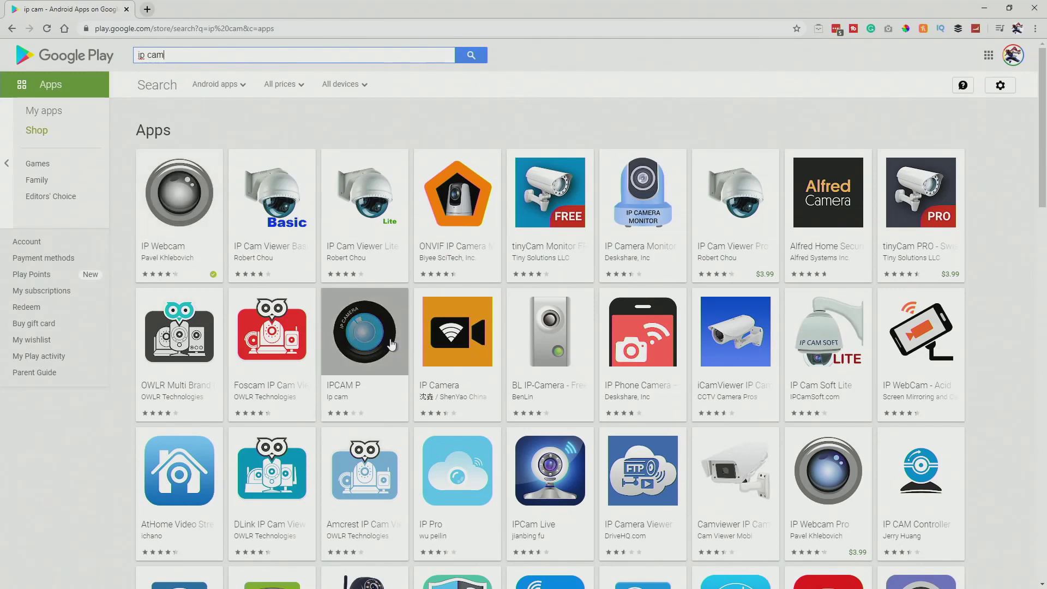
{"action": "left_click", "coordinate": [195, 203]}
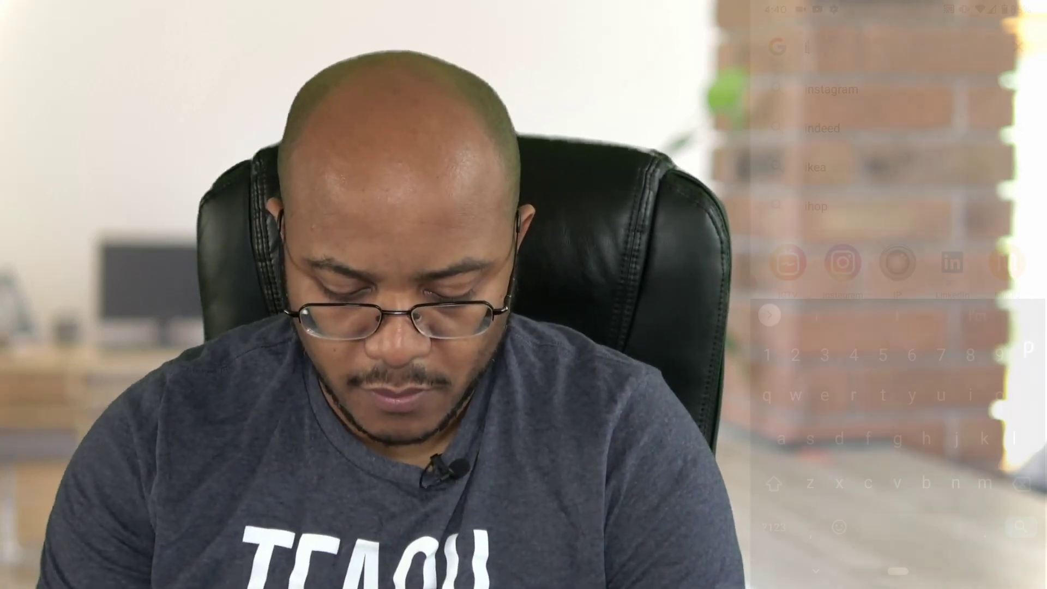
- Launch IP Webcam on the phone to show its settings, broadcasting on port 8080
{"action": "type", "text": "p"}
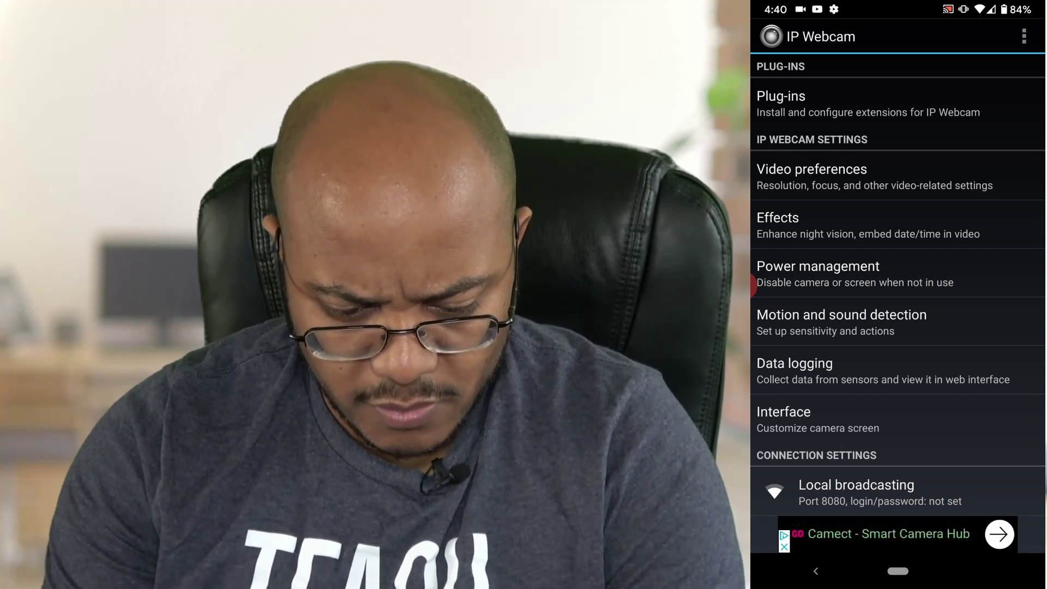
- Check that Local broadcasting uses port 8080 with no login or password
{"action": "scroll", "coordinate": [897, 284], "scroll_direction": "down", "scroll_amount": 5}
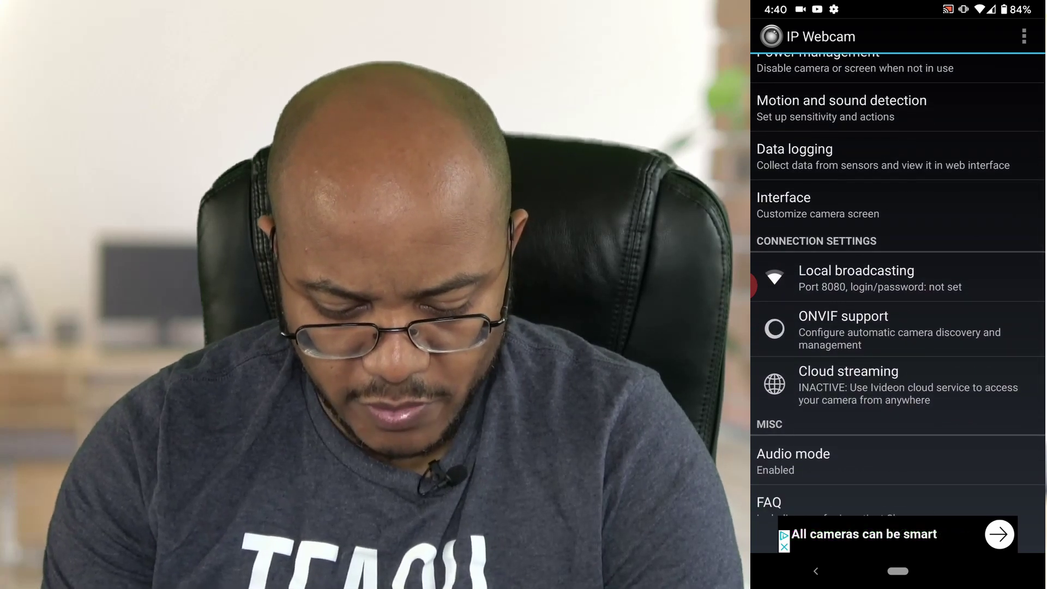
{"action": "left_click", "coordinate": [753, 285]}
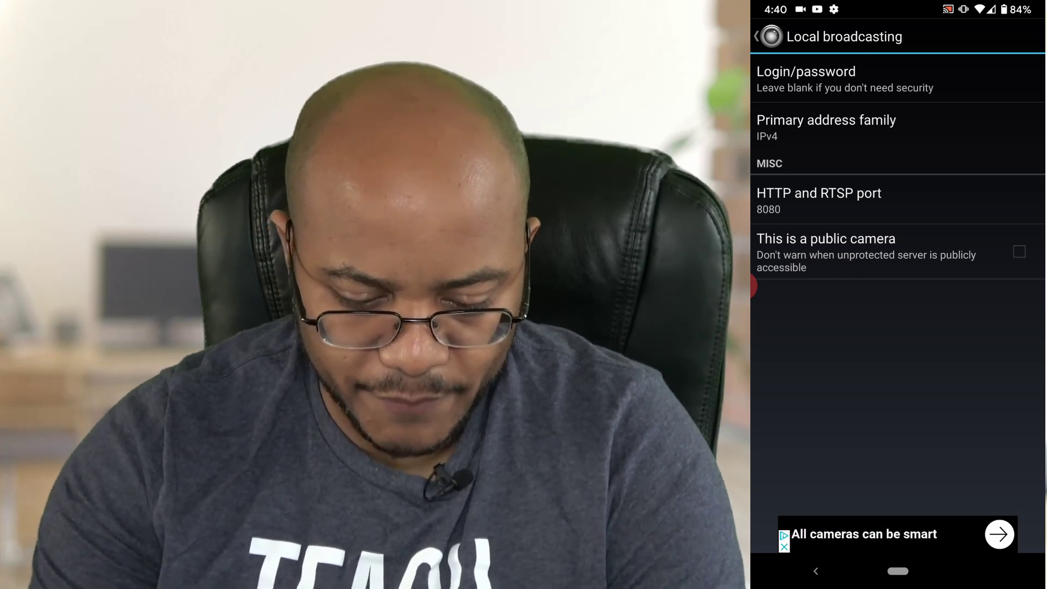
{"action": "key", "text": "Escape"}
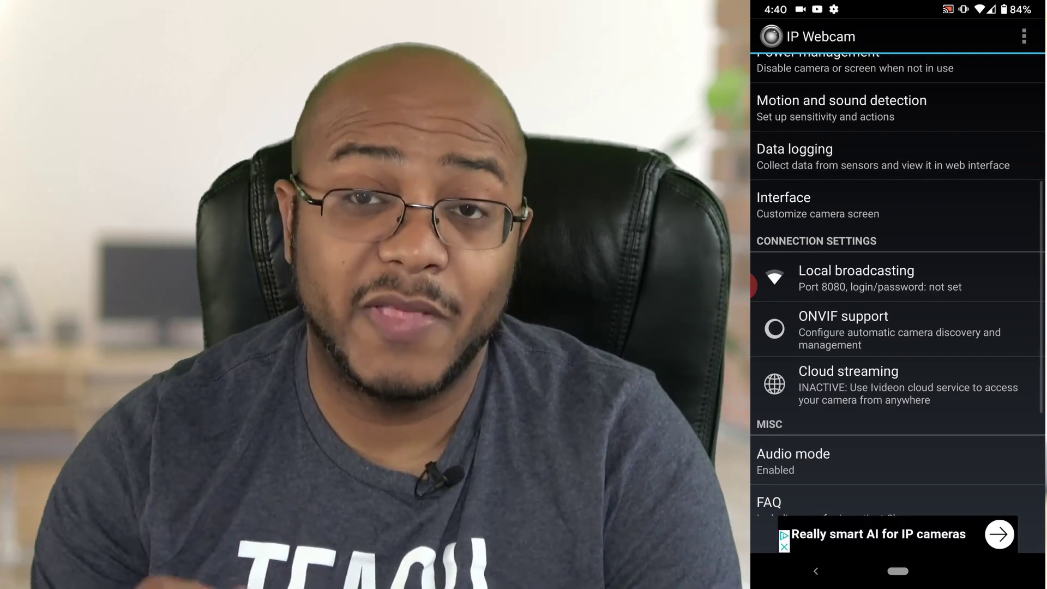
- Open IP Webcam's Video preferences page
{"action": "scroll", "coordinate": [897, 300], "scroll_direction": "down", "scroll_amount": 5}
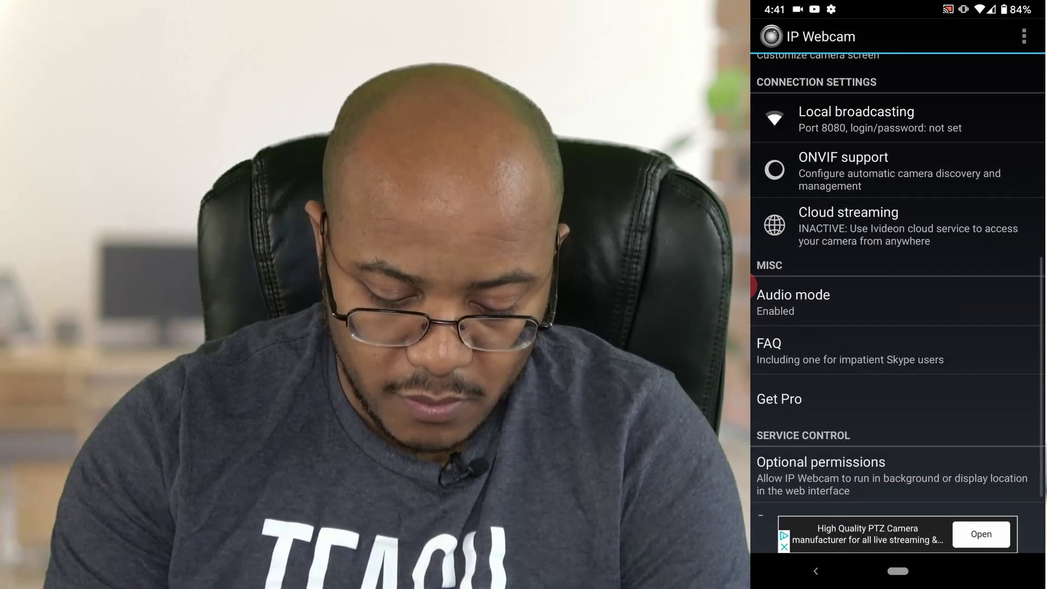
{"action": "scroll", "coordinate": [752, 285], "scroll_direction": "up", "scroll_amount": 7}
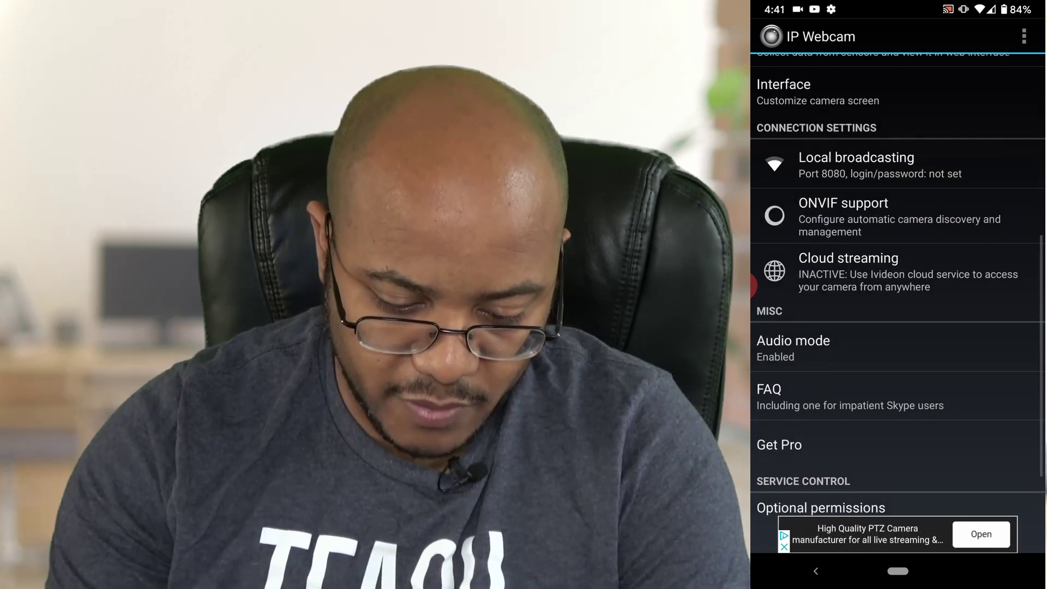
{"action": "scroll", "coordinate": [752, 285], "scroll_direction": "up", "scroll_amount": 4}
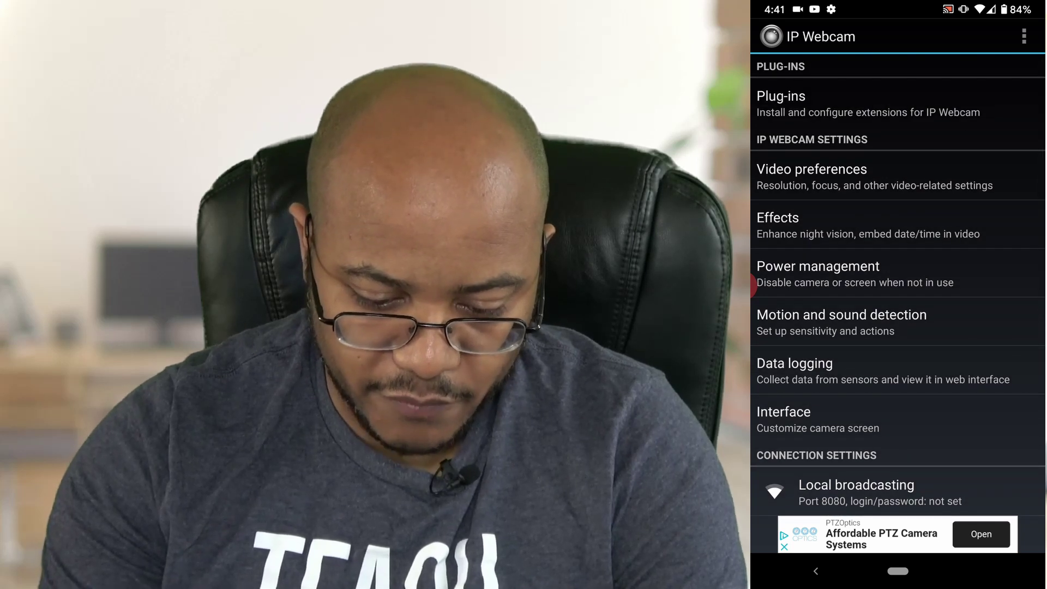
{"action": "left_click", "coordinate": [811, 177]}
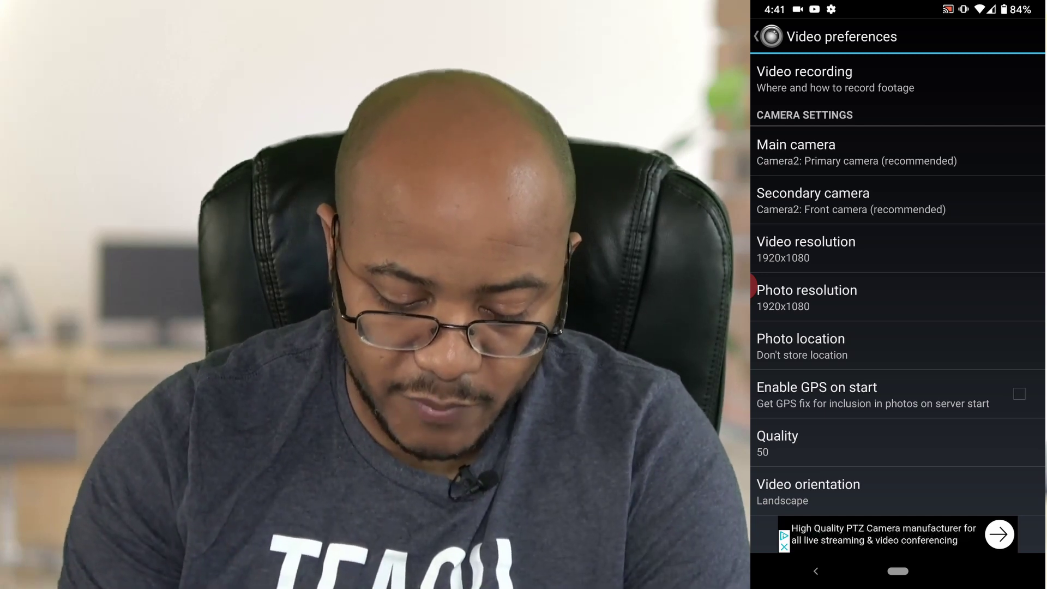
- Confirm 1920x1080 resolution, quality 50 and landscape orientation, then go back
{"action": "scroll", "coordinate": [752, 287], "scroll_direction": "down", "scroll_amount": 3}
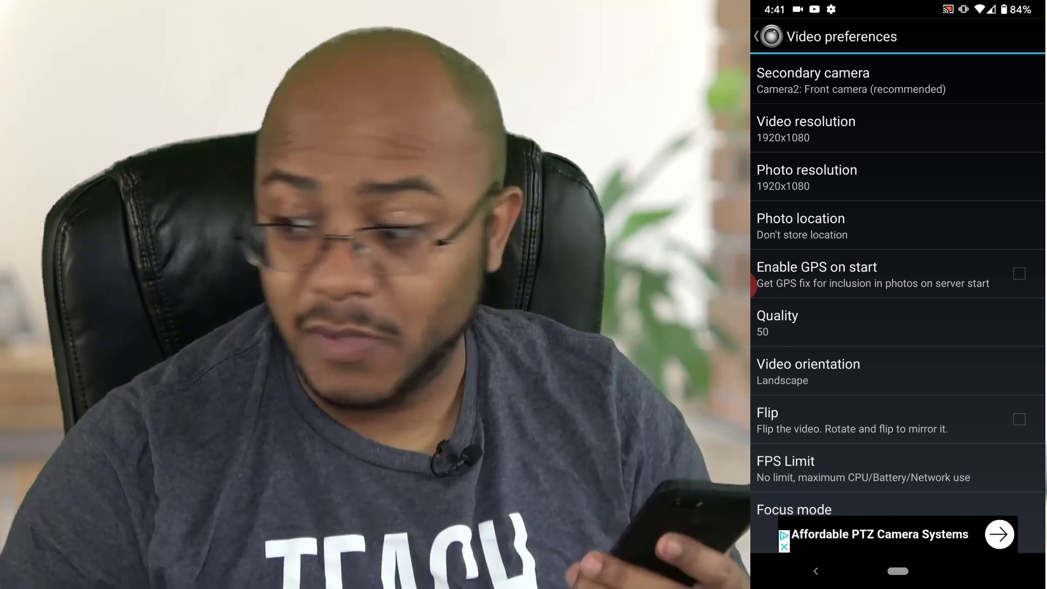
{"action": "scroll", "coordinate": [755, 285], "scroll_direction": "up", "scroll_amount": 3}
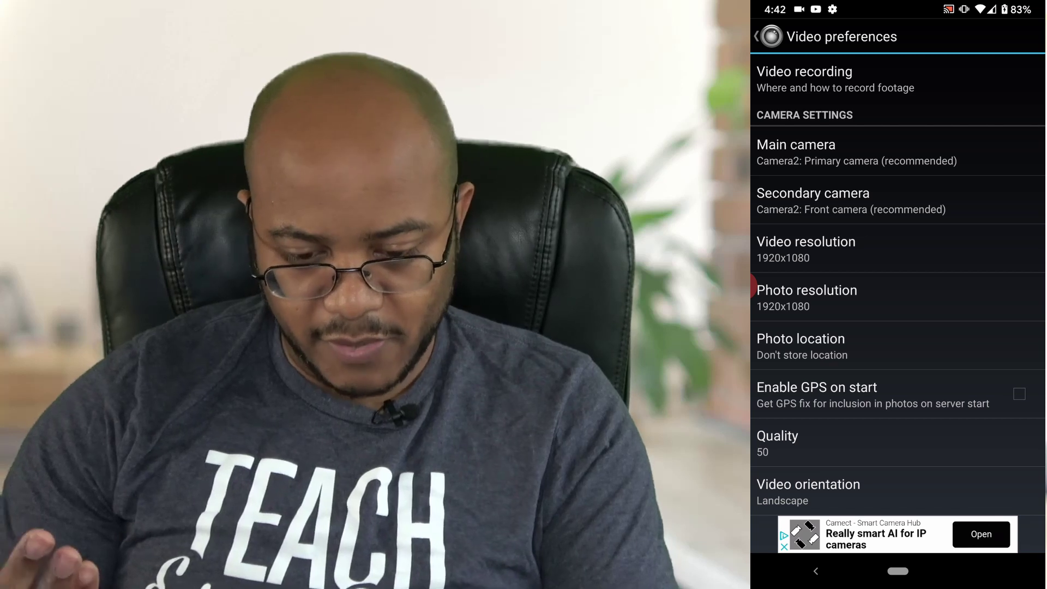
{"action": "scroll", "coordinate": [897, 300], "scroll_direction": "down", "scroll_amount": 5}
{"action": "scroll", "coordinate": [897, 300], "scroll_direction": "up", "scroll_amount": 1}
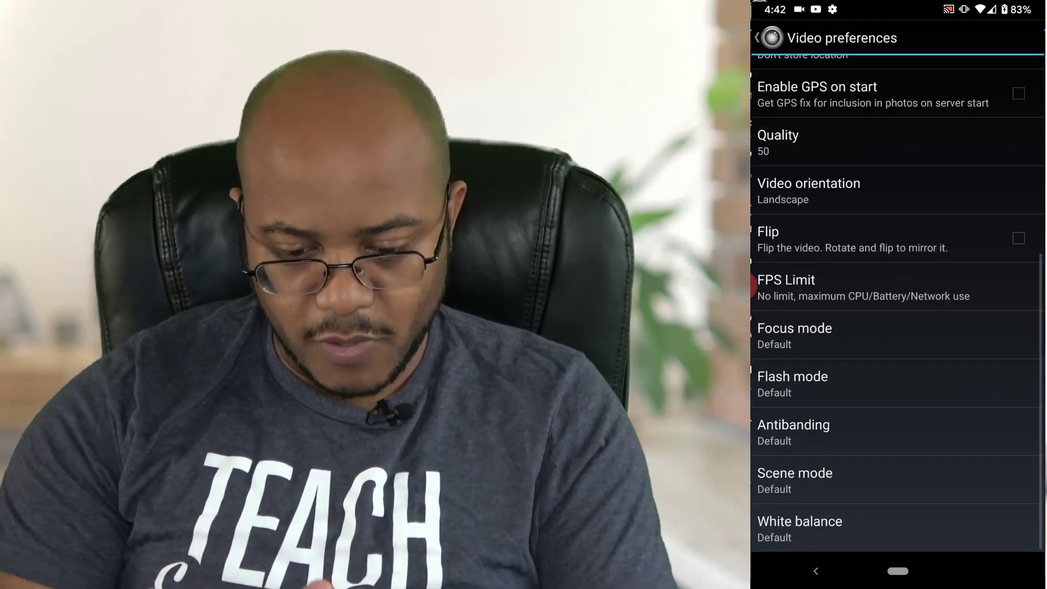
{"action": "key", "text": "Escape"}
- Scroll down the IP Webcam settings list before returning to OBS Studio
{"action": "scroll", "coordinate": [897, 304], "scroll_direction": "down", "scroll_amount": 7}
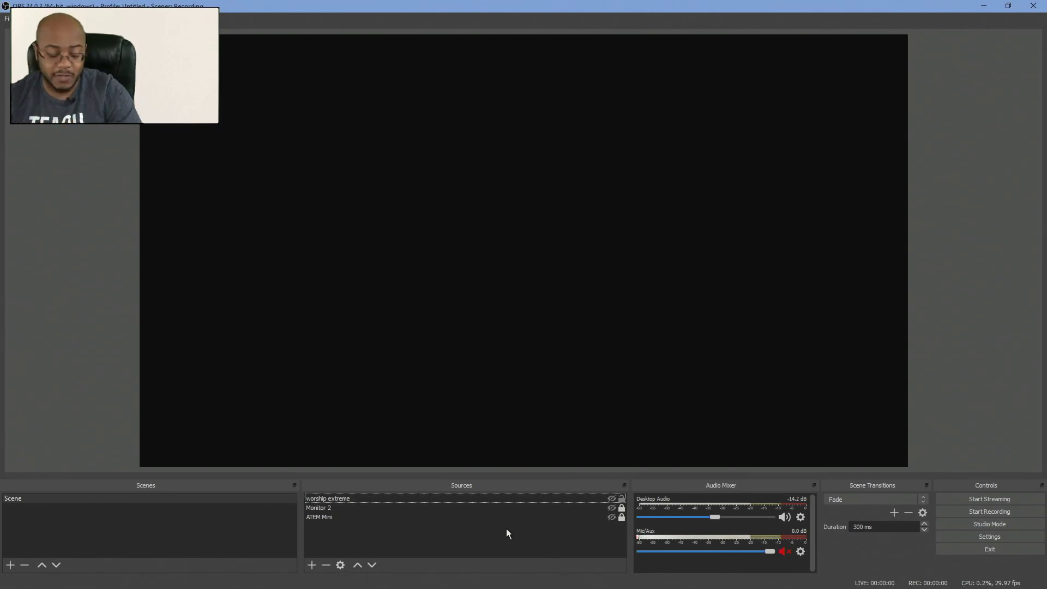
- Add a Media Source named 'phone camera' to the OBS scene
{"action": "left_click", "coordinate": [311, 565]}
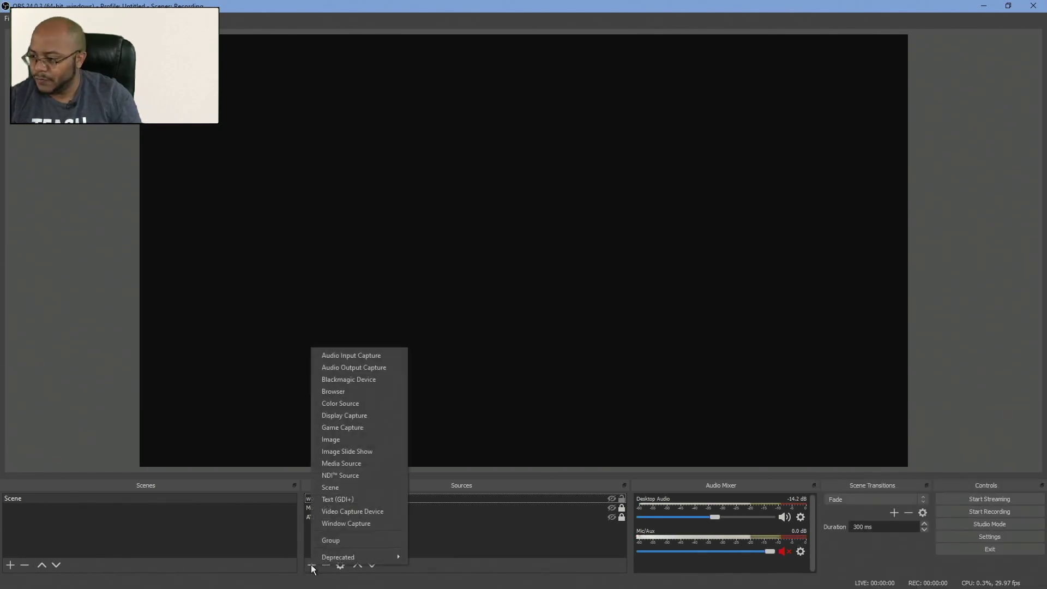
{"action": "left_click", "coordinate": [355, 467]}
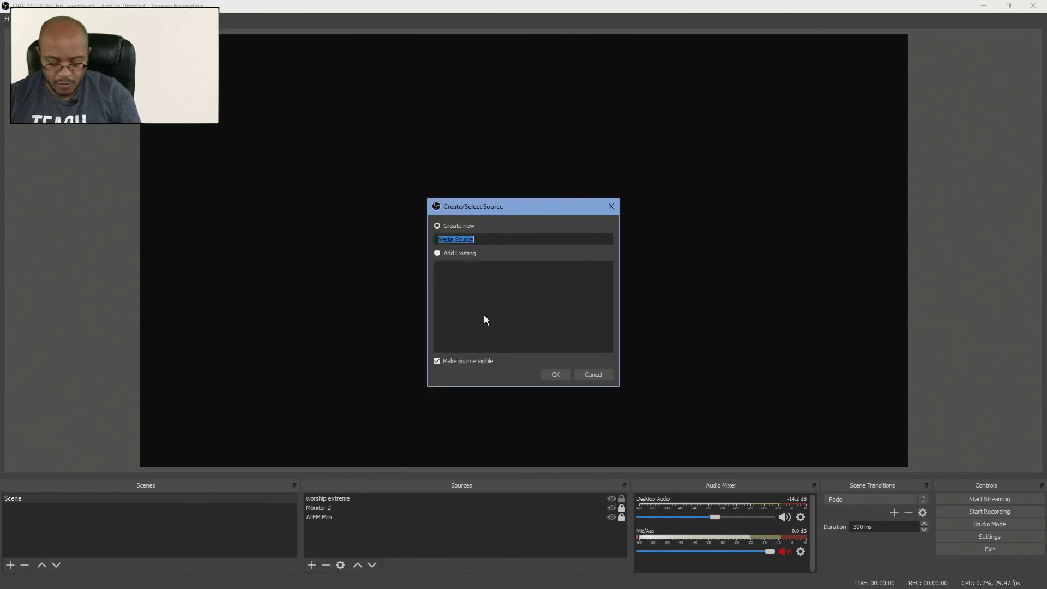
{"action": "type", "text": "phone camera"}
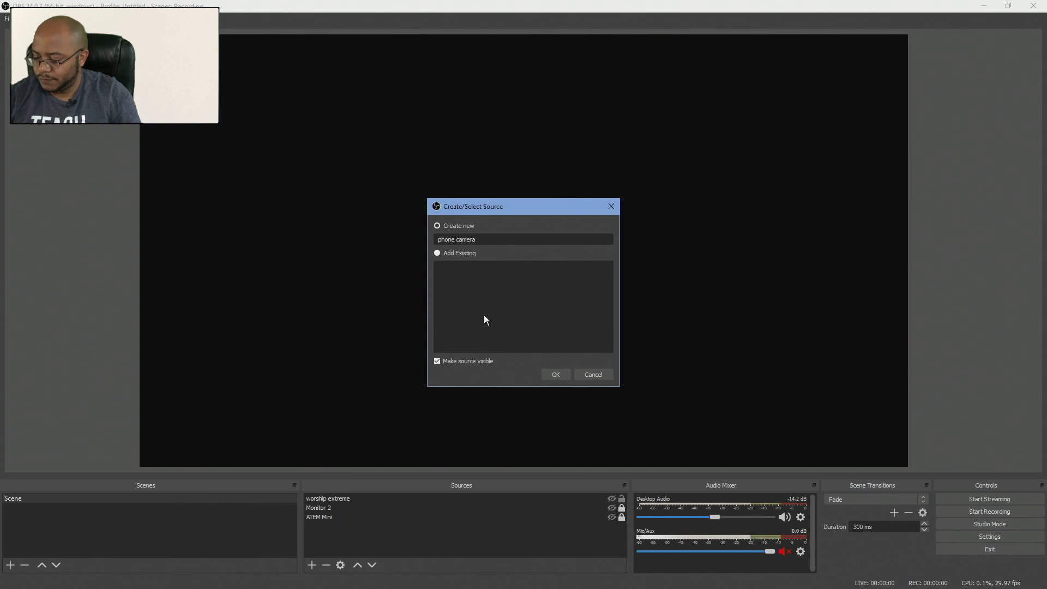
{"action": "key", "text": "Return"}
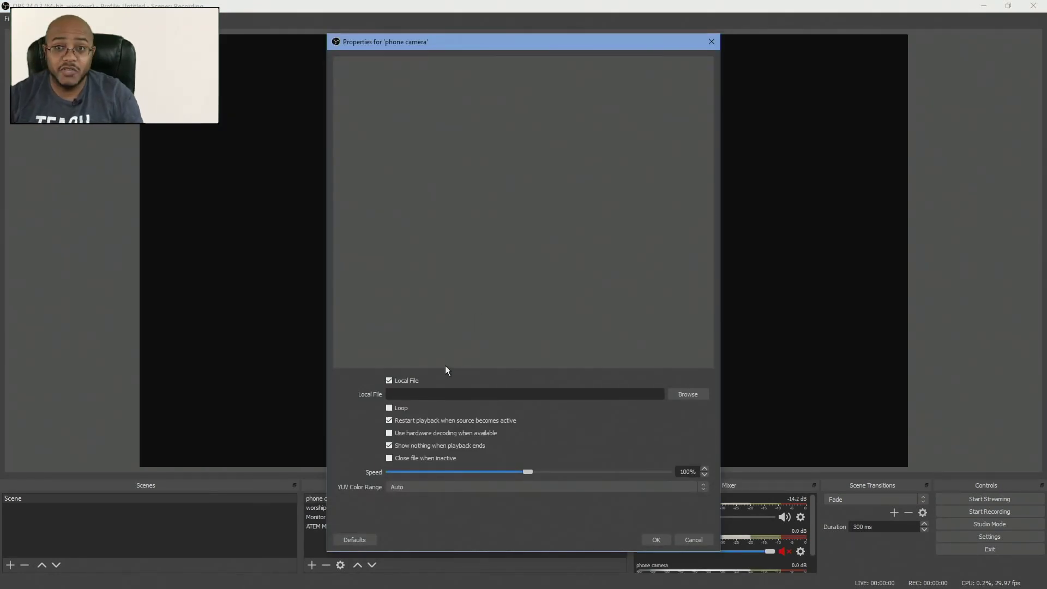
{"action": "left_click", "coordinate": [403, 382]}
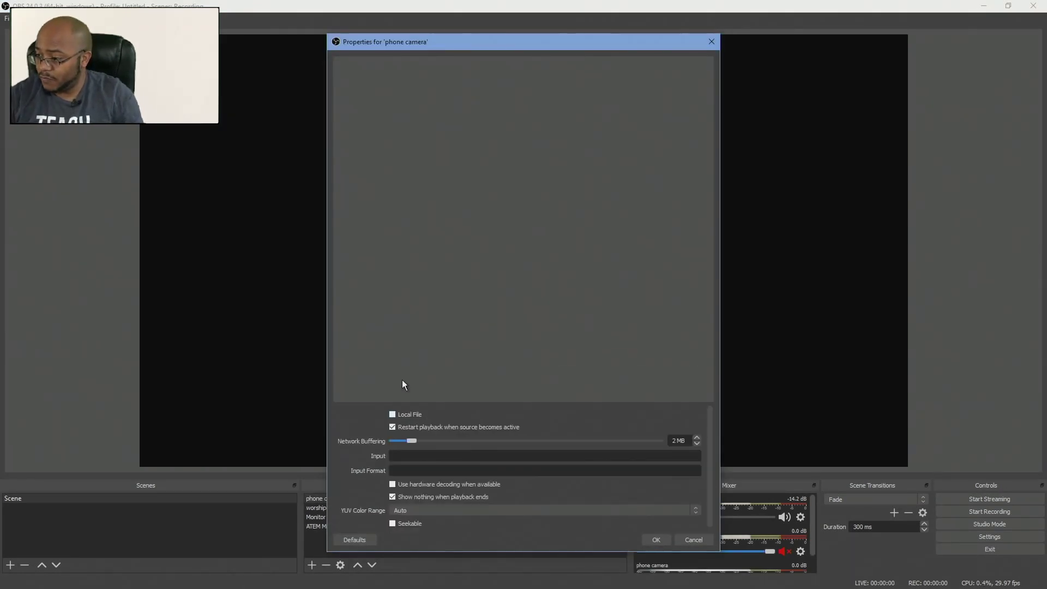
{"action": "scroll", "coordinate": [639, 471], "scroll_direction": "down", "scroll_amount": 1}
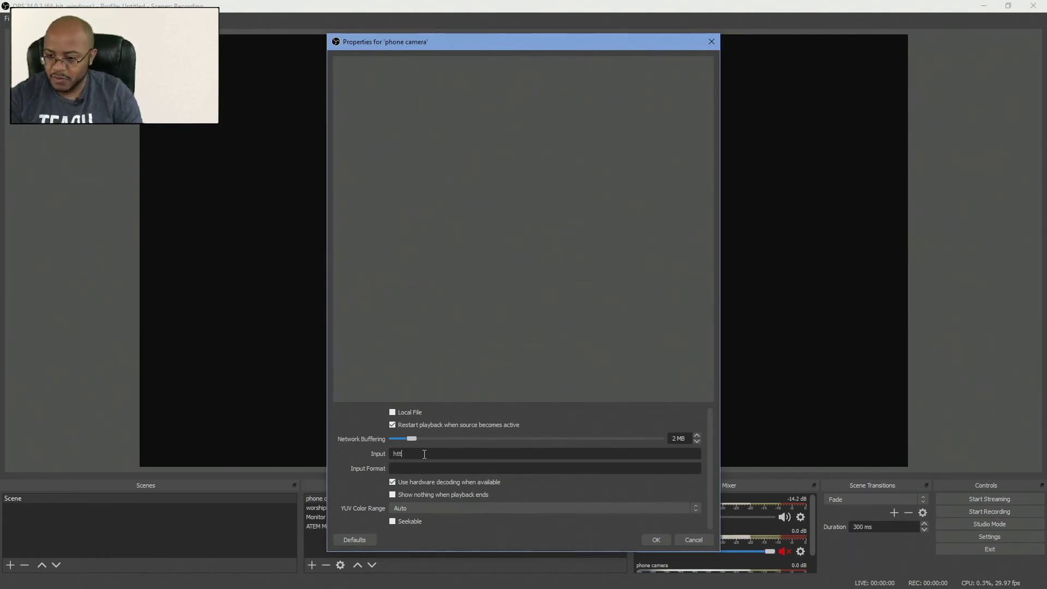
{"action": "type", "text": "://"}
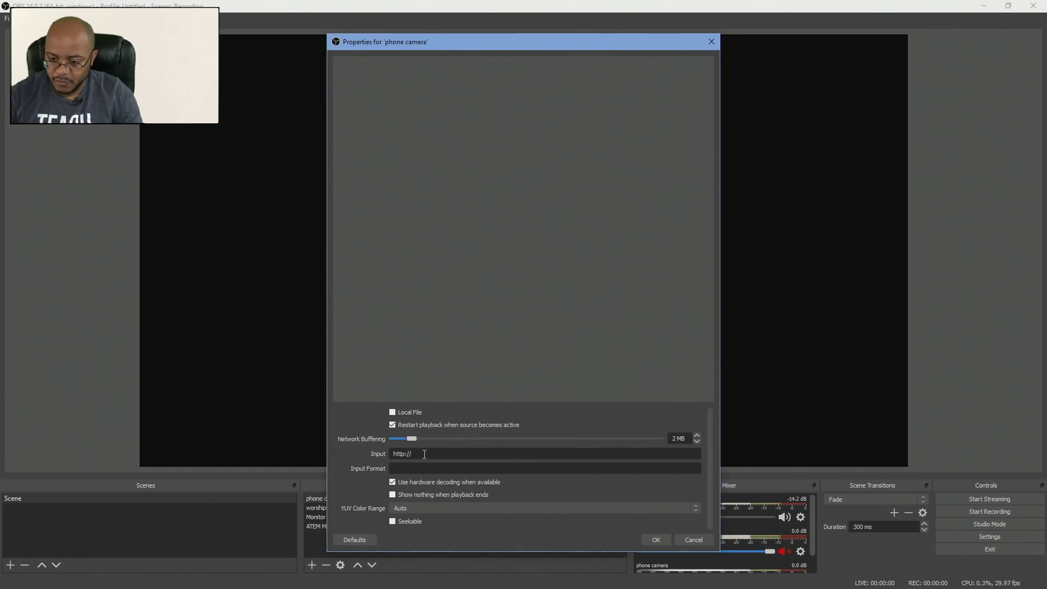
{"action": "type", "text": "192.168.1.254:8080/video"}
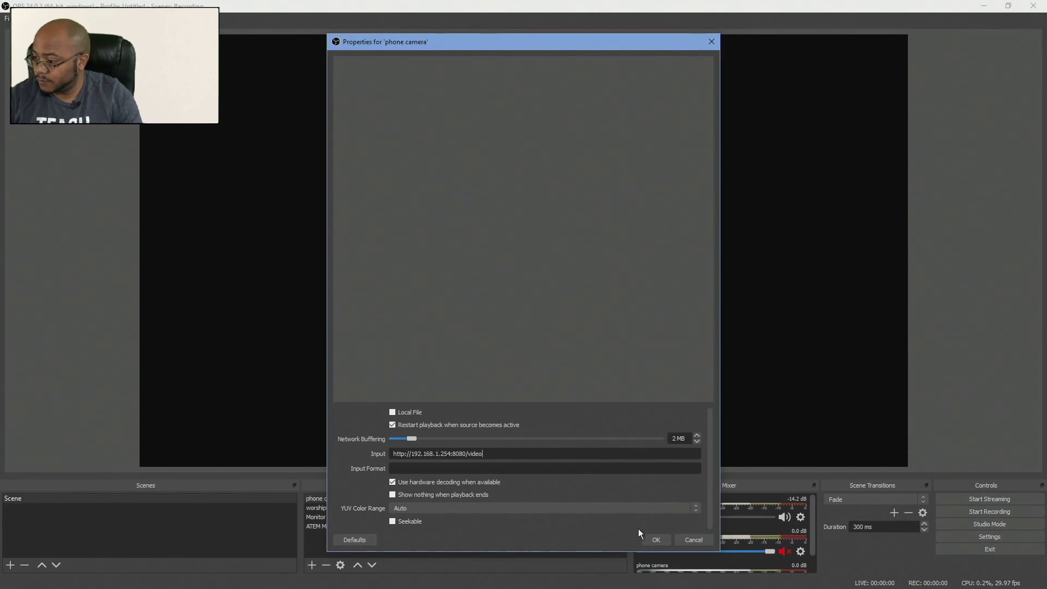
{"action": "left_click", "coordinate": [658, 539]}
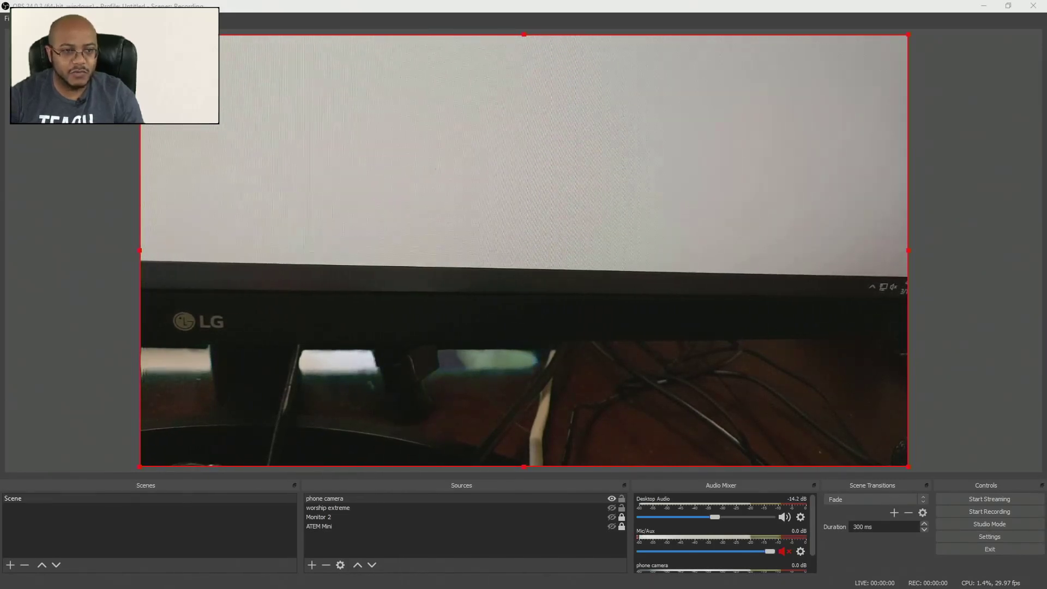
- Maximize the IP Webcam browser control page to review it, then minimize it
{"action": "key", "text": "alt+Tab"}
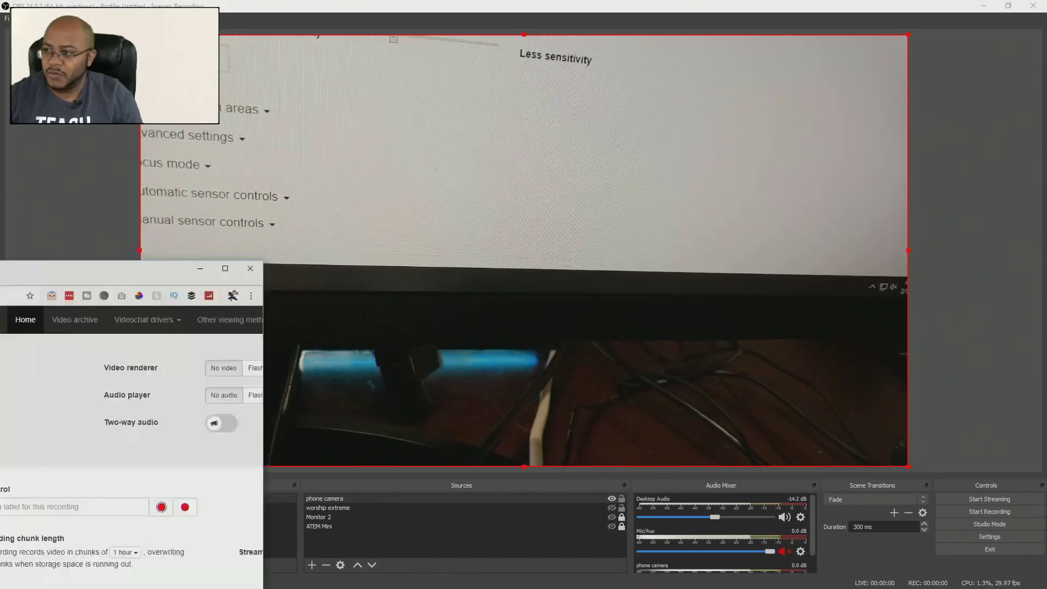
{"action": "key", "text": "super+Up"}
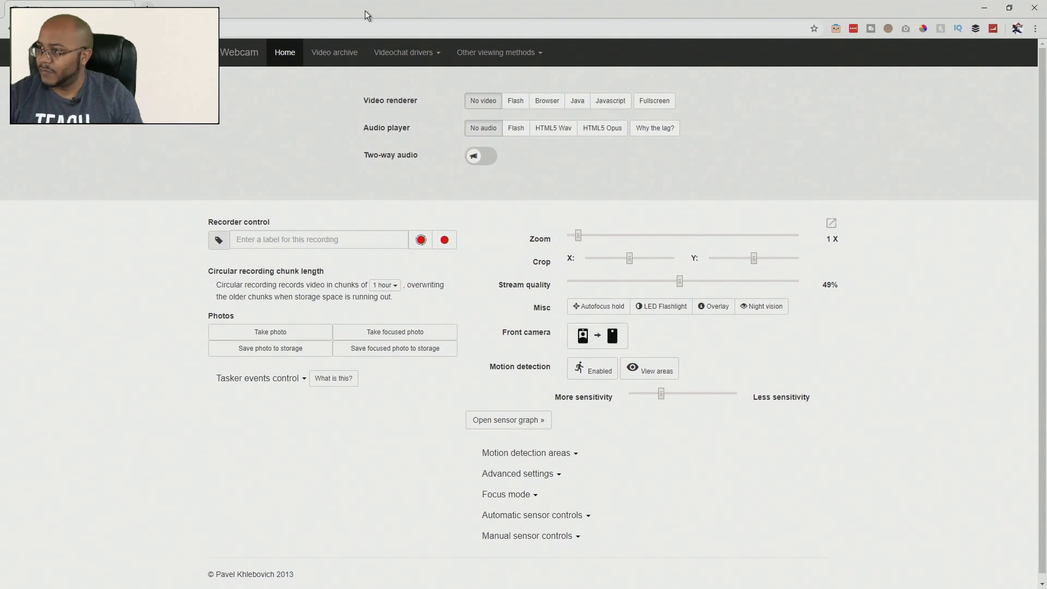
{"action": "left_click", "coordinate": [984, 7]}
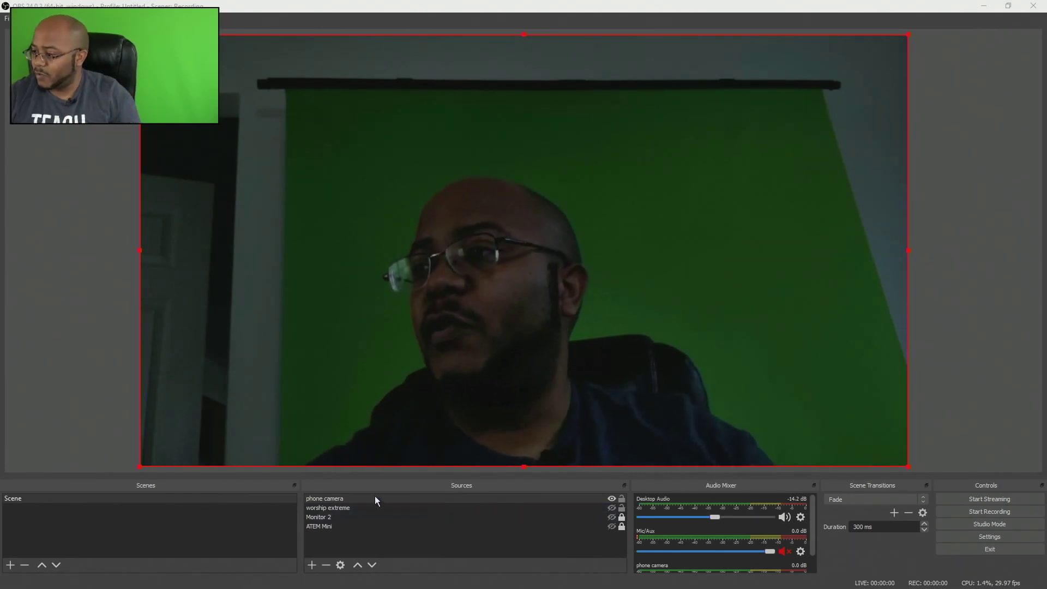
- Drag the OBS Studio window off screen to reveal the desktop
{"action": "left_click", "coordinate": [620, 498]}
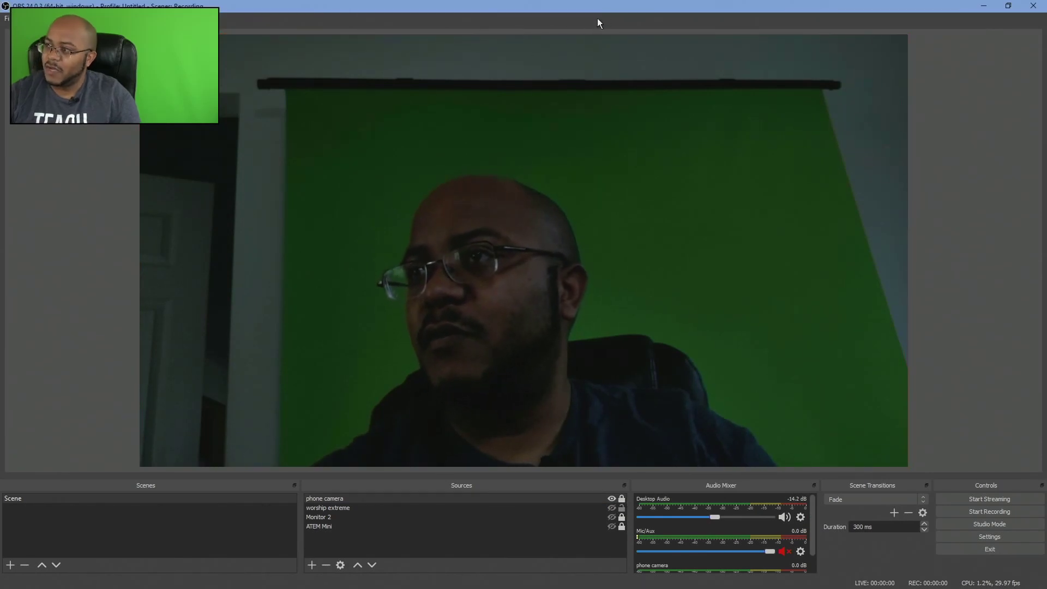
{"action": "left_click_drag", "start_coordinate": [622, 5], "coordinate": [1046, 33]}
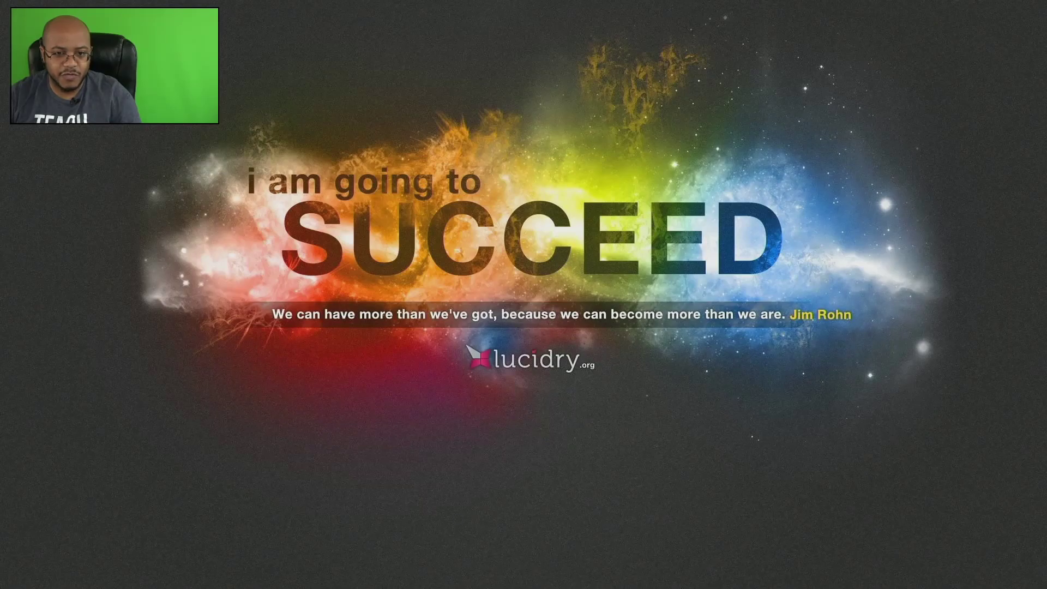
- Switch to Worship Extreme and put the Psalms 23:1-6 cue live
{"action": "key", "text": "alt+Tab"}
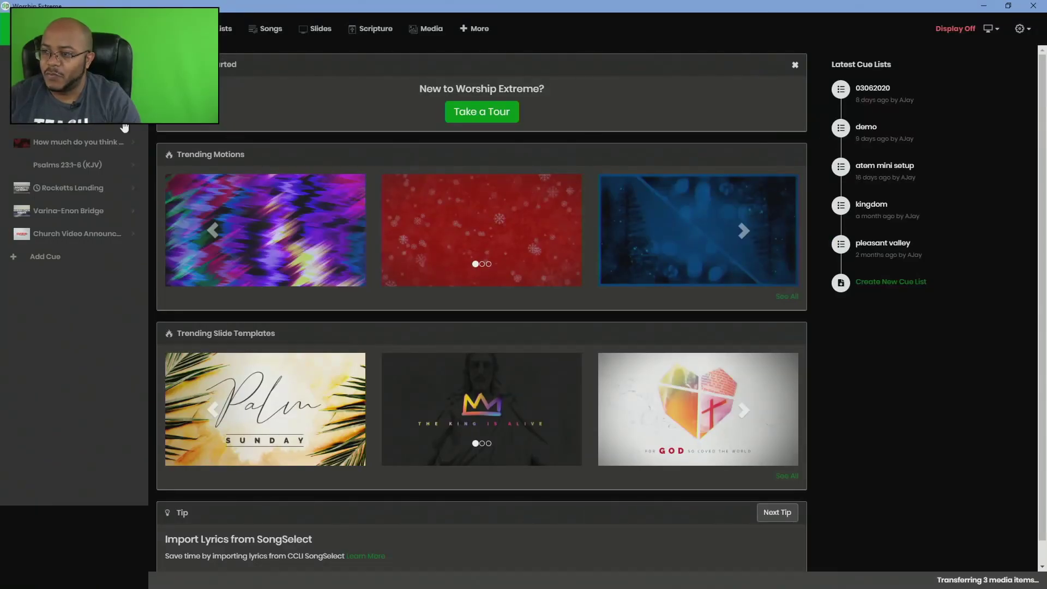
{"action": "left_click", "coordinate": [62, 171]}
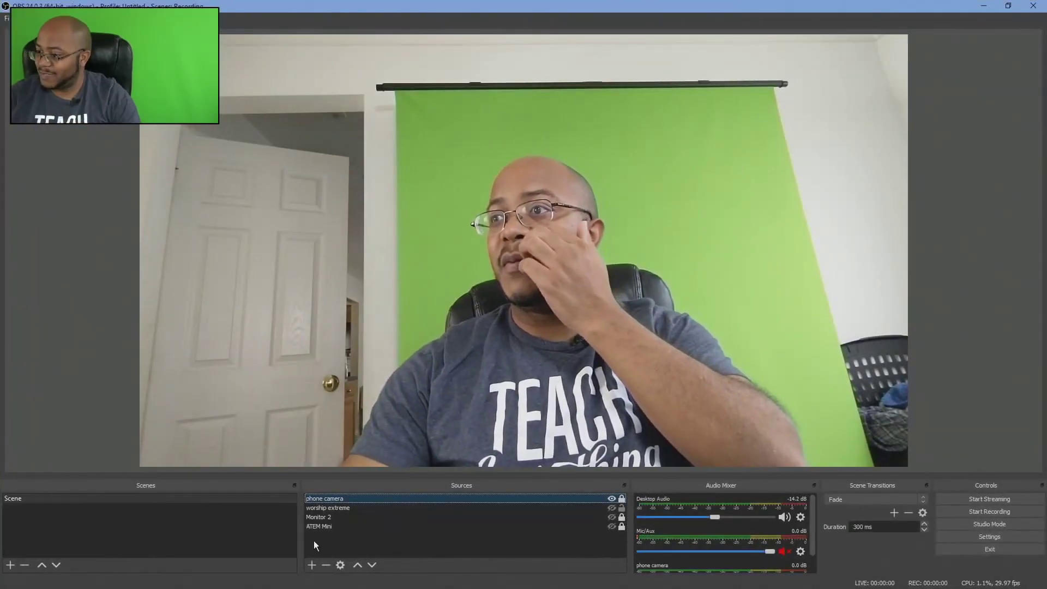
- Check Monitor 2's properties unchanged, then reorder it above phone camera, worship extreme and ATEM Mini
{"action": "double_click", "coordinate": [319, 516]}
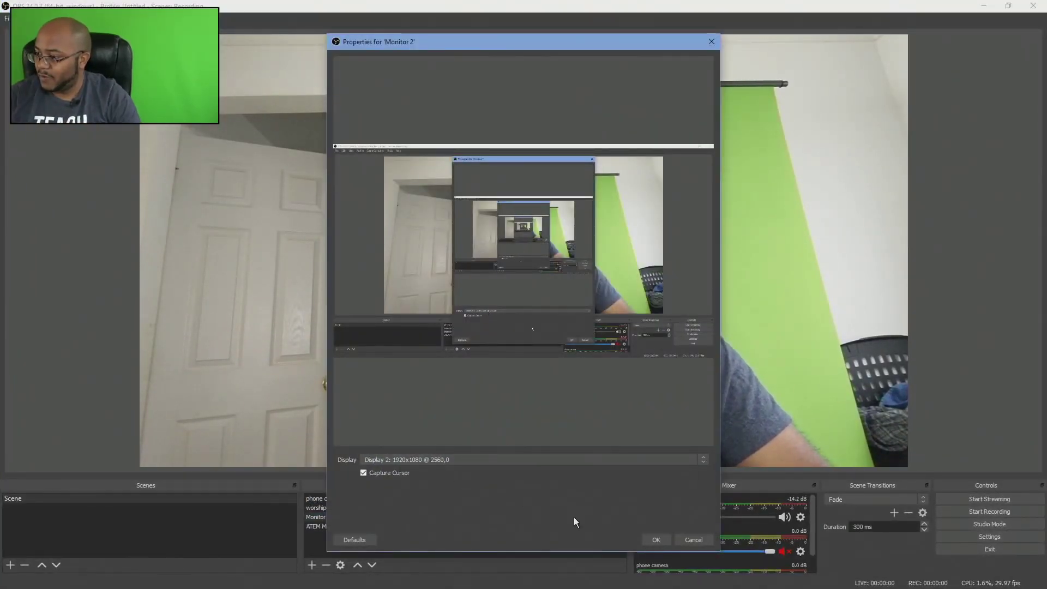
{"action": "left_click", "coordinate": [694, 540]}
{"action": "left_click_drag", "start_coordinate": [323, 513], "coordinate": [328, 497]}
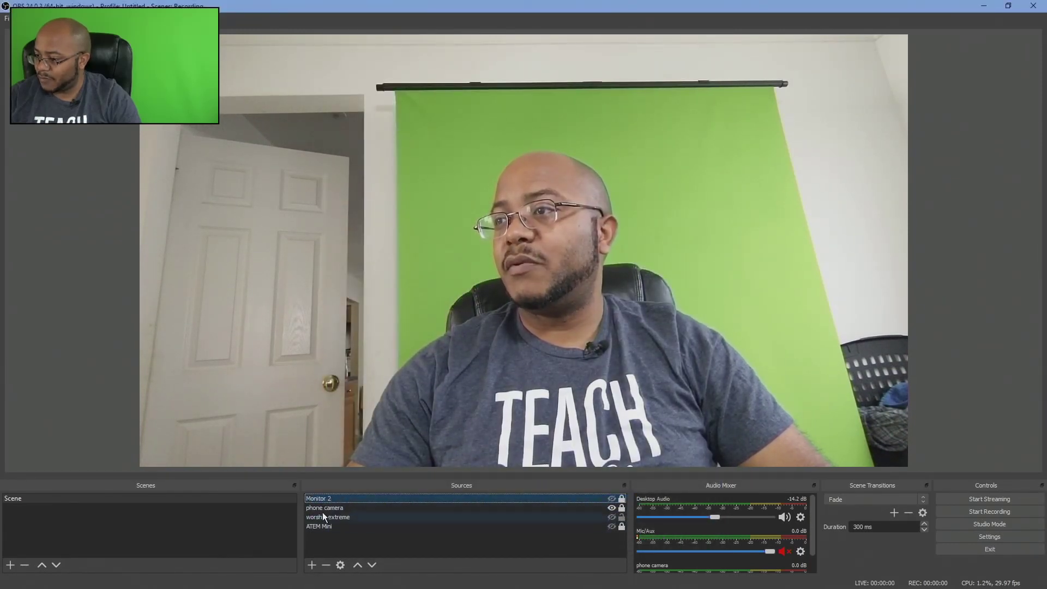